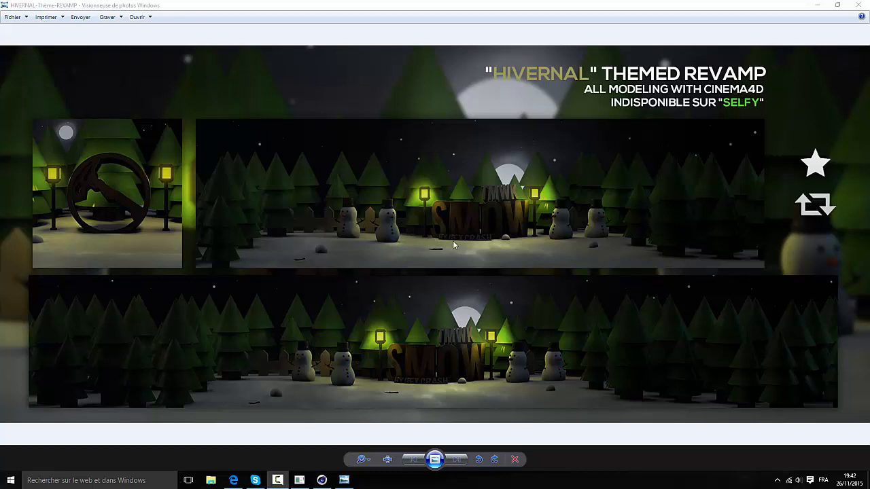
Switch to Cinema 4D and examine the finished fir tree model together with its surrounding lights
left_click(321, 479)
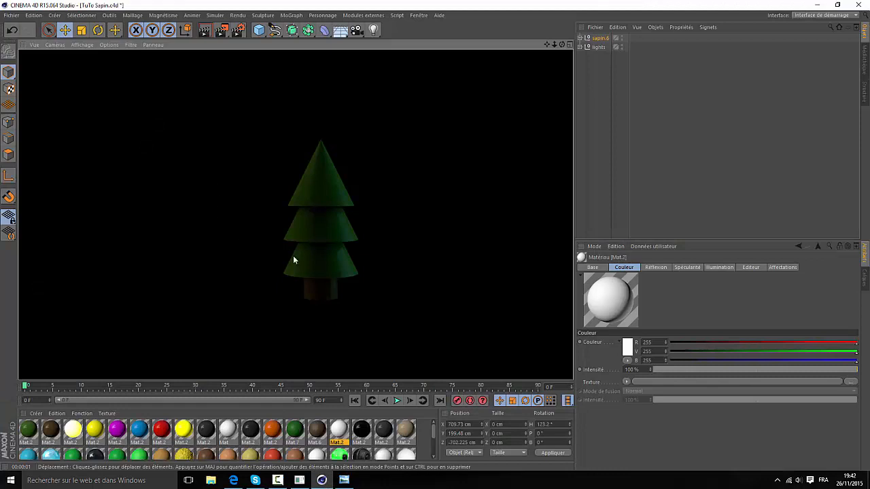
left_click(547, 45)
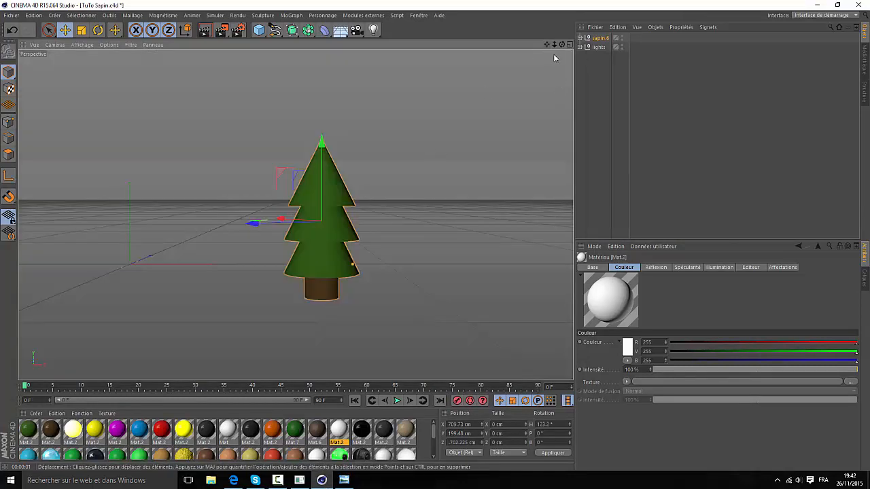
left_click_drag(554, 45, 428, 45)
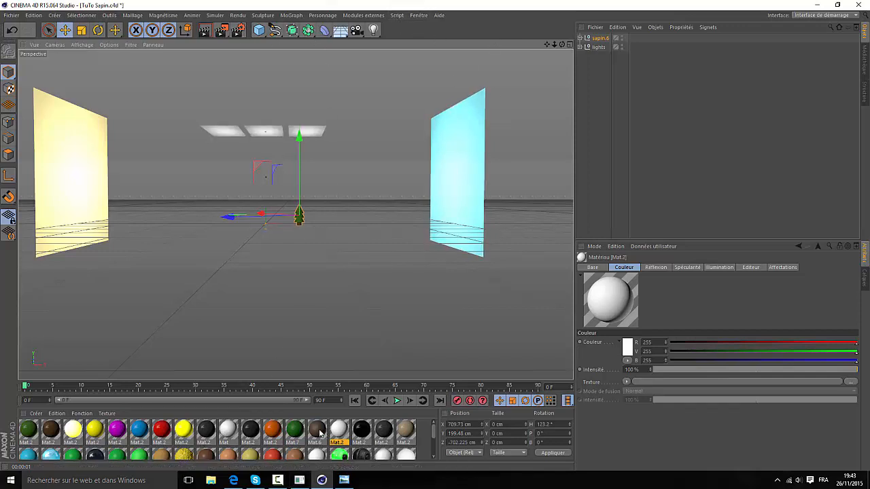
Examine the scene's available materials, including the settings of the glowing yellow one and the green and brown ones
double_click(73, 429)
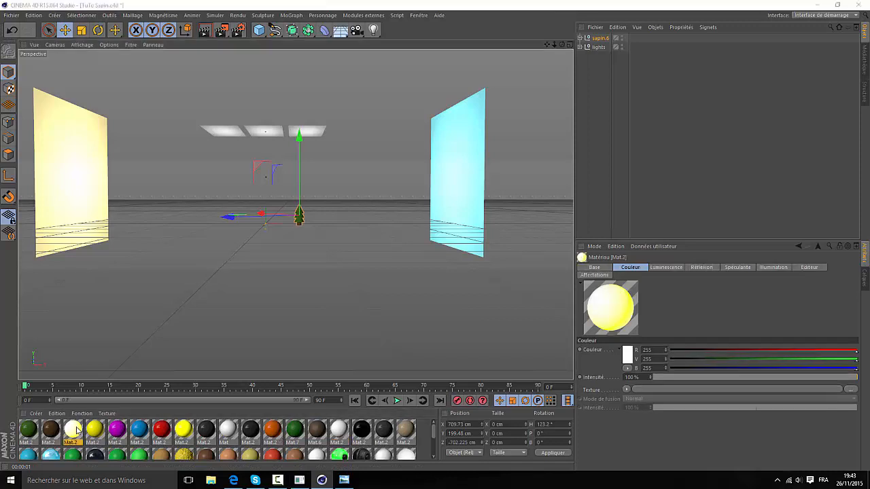
left_click(394, 75)
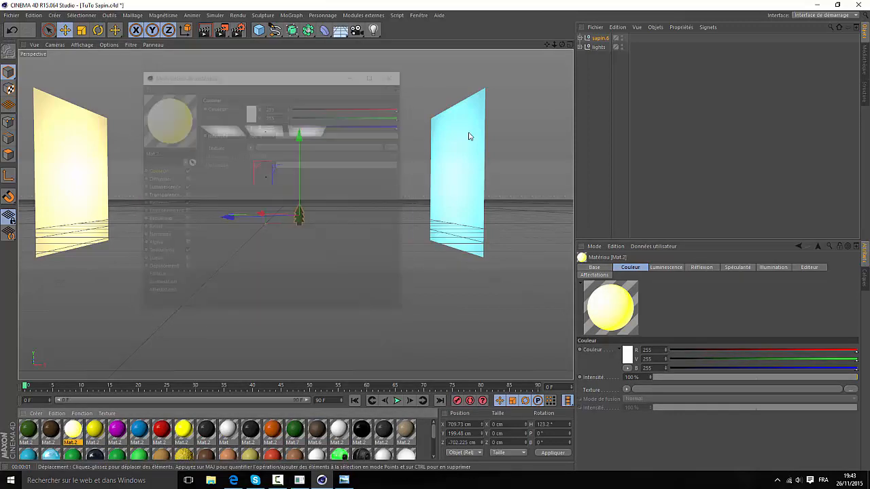
left_click(46, 436)
left_click(31, 435)
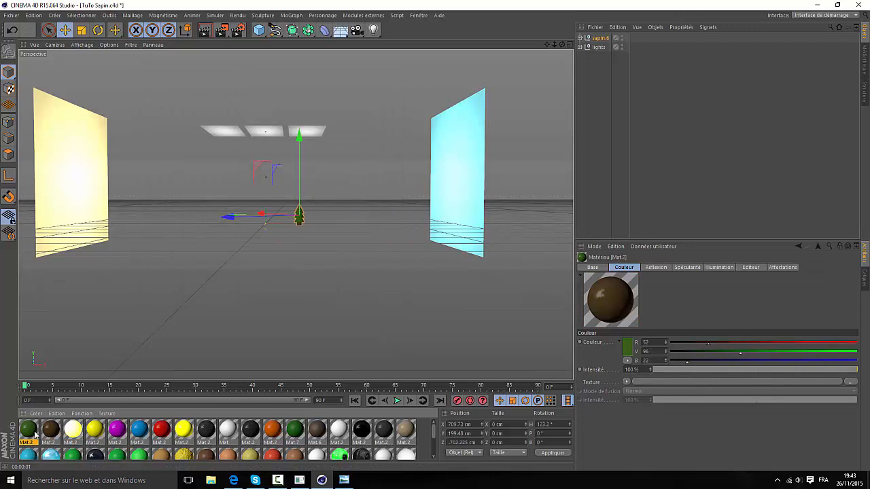
left_click(116, 437)
left_click(141, 439)
left_click(186, 440)
left_click(208, 442)
left_click(254, 448)
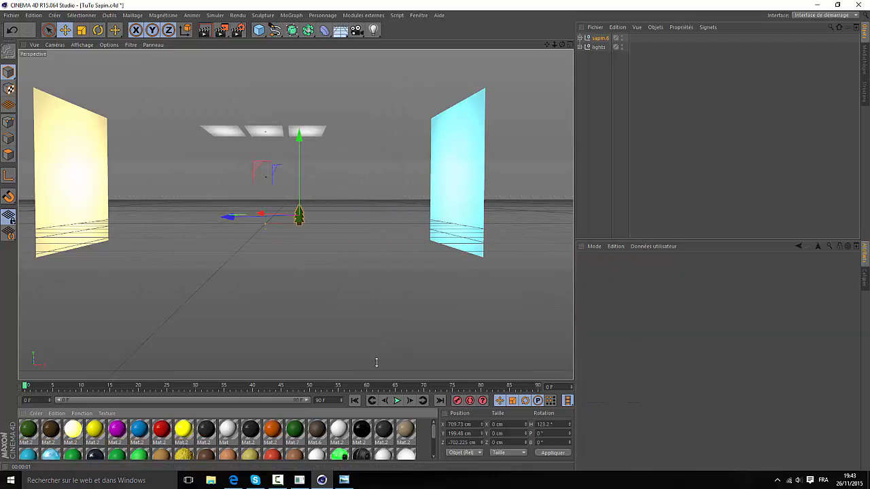
scroll(343, 250, "up", 3)
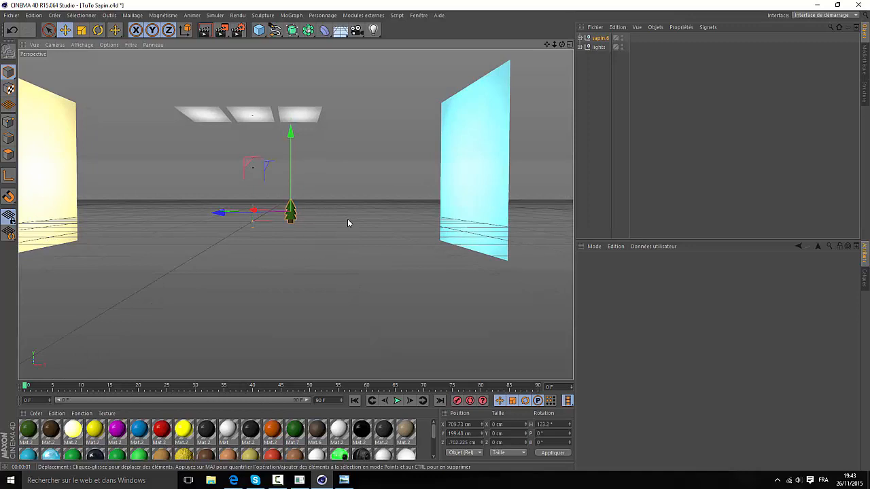
Hide the sapin.6 tree in the viewport and render, and add a cylinder at the origin for the trunk
left_click(621, 38)
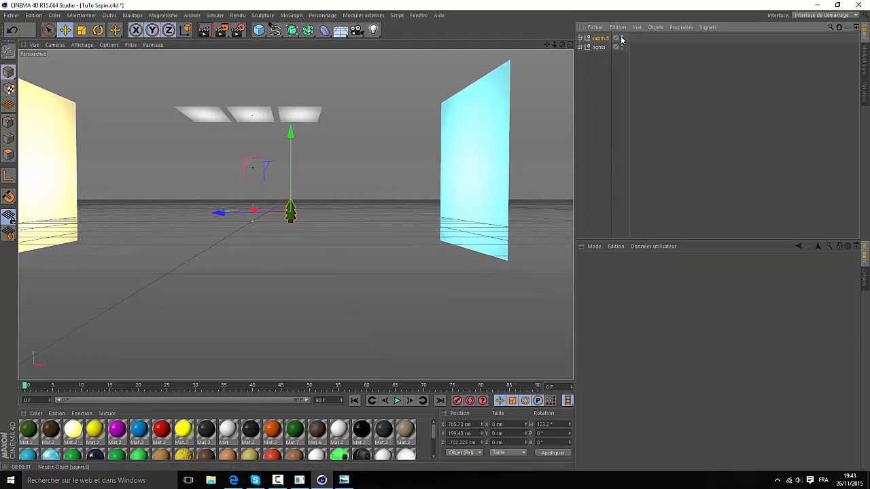
left_click(620, 38)
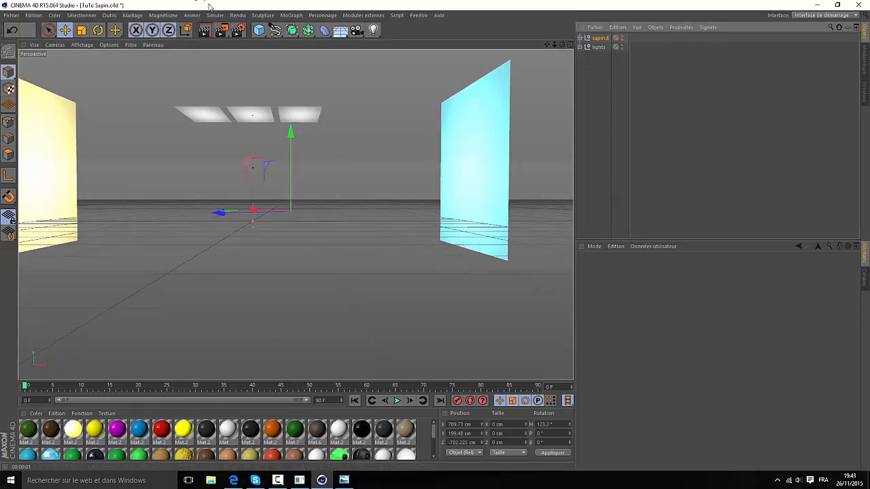
left_click(260, 31)
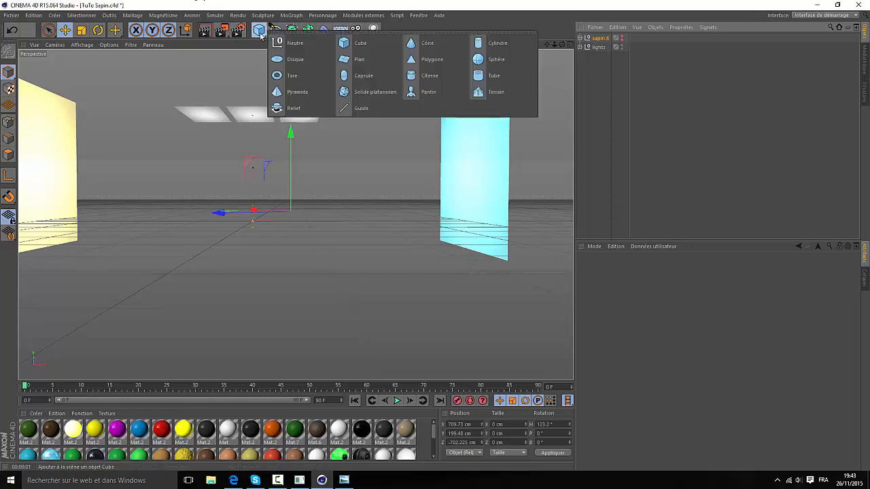
left_click(497, 43)
left_click_drag(554, 45, 295, 215)
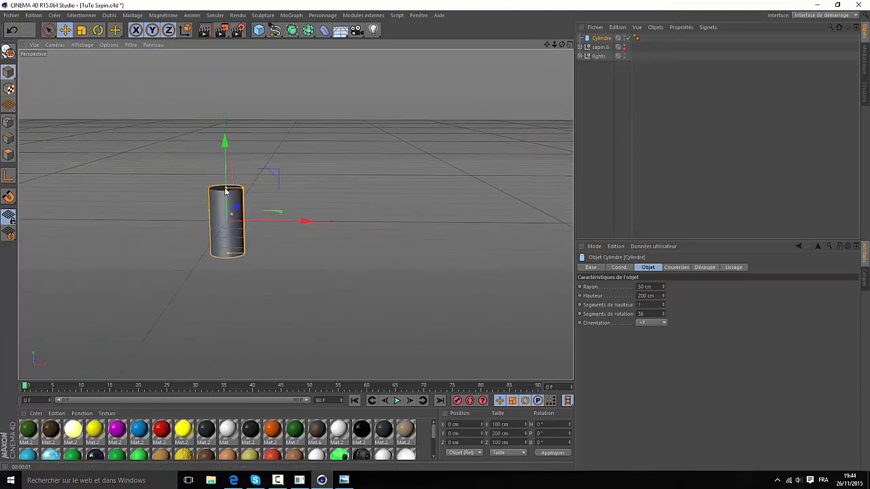
Set the cylinder's height to 250 cm
mouse_move(227, 187)
left_mouse_down()
mouse_move(226, 157)
mouse_move(225, 172)
left_mouse_up()
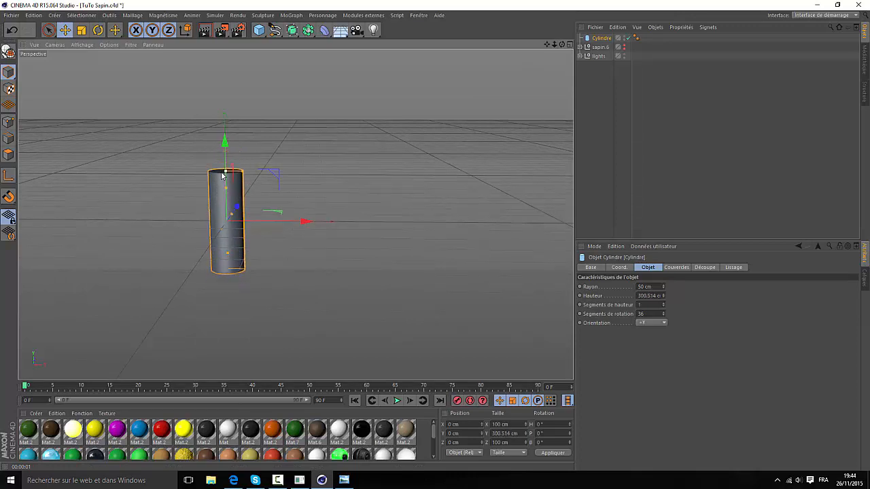
double_click(656, 295)
type("250")
key("Return")
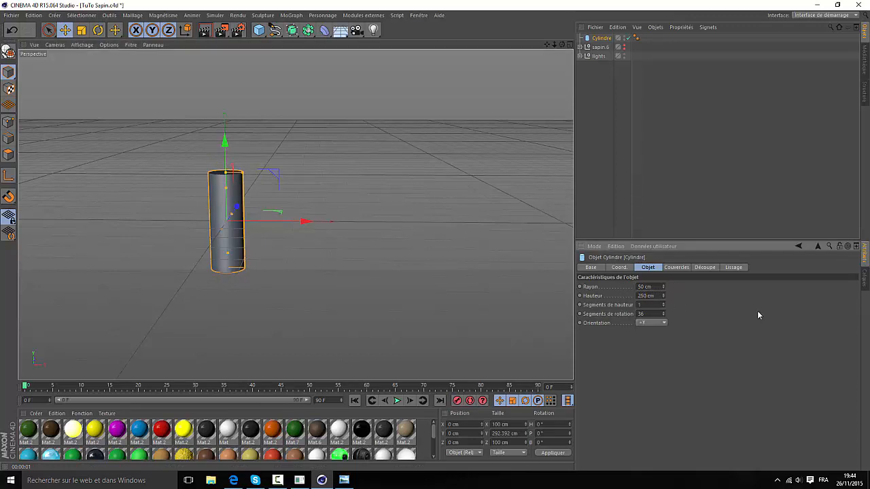
Add a cone and raise it onto the upper part of the cylinder, at about Y 148 cm
left_click_drag(562, 45, 568, 31)
left_click(259, 30)
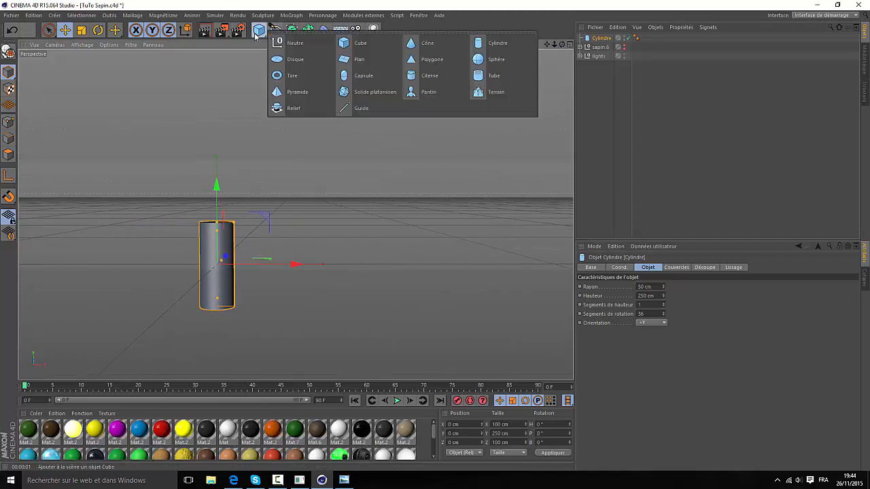
left_click(425, 43)
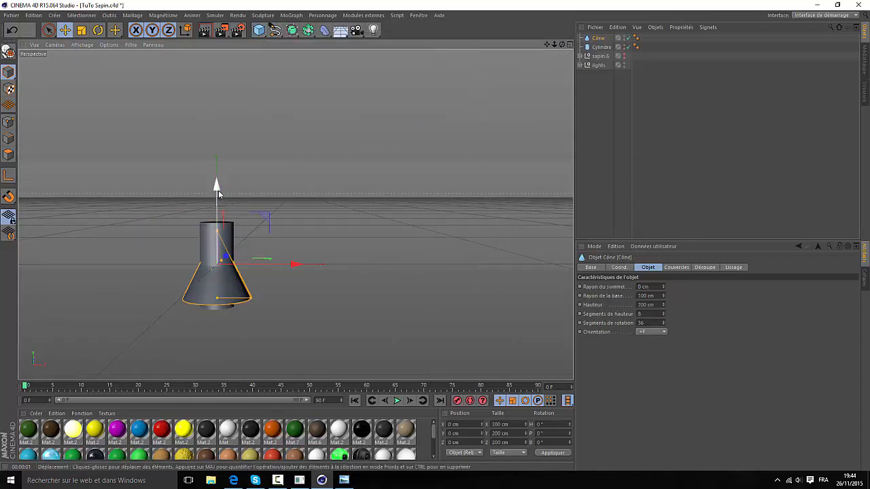
left_click_drag(218, 193, 219, 136)
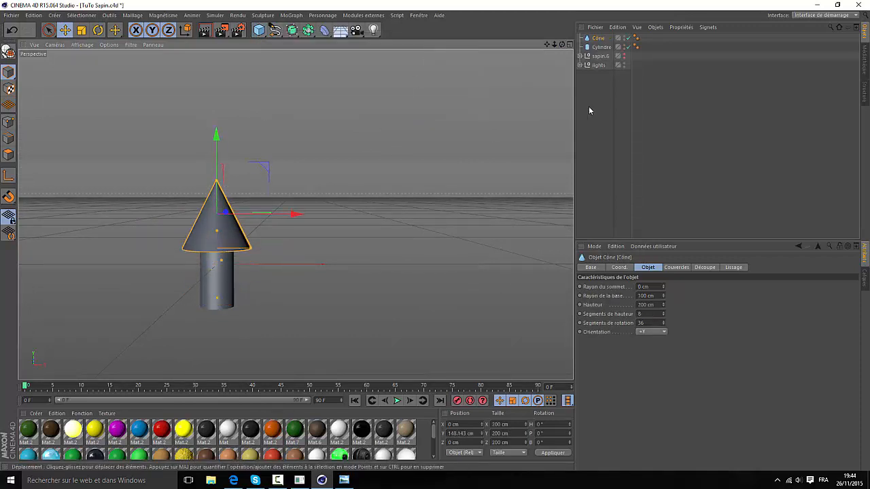
Duplicate the cone twice and stack the copies above it at about Y 220 cm and Y 276 cm
left_click_drag(547, 45, 549, 45)
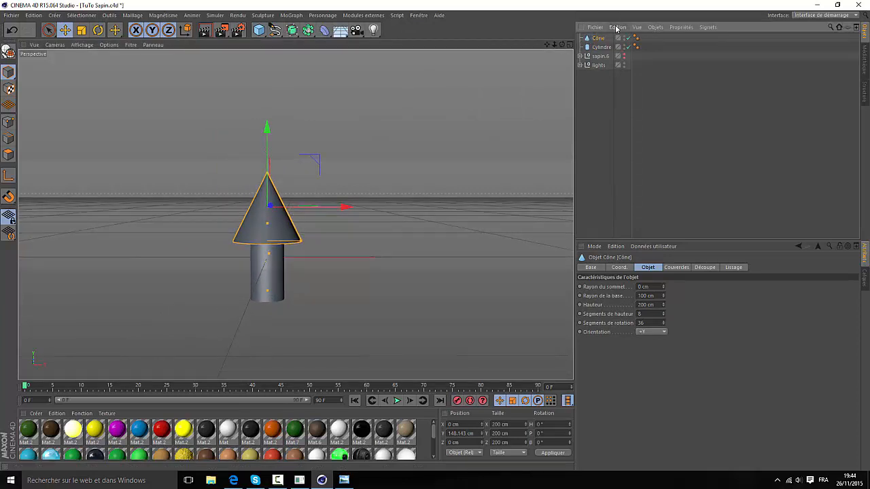
key("ctrl+c")
key("ctrl+v")
left_click_drag(267, 130, 271, 106)
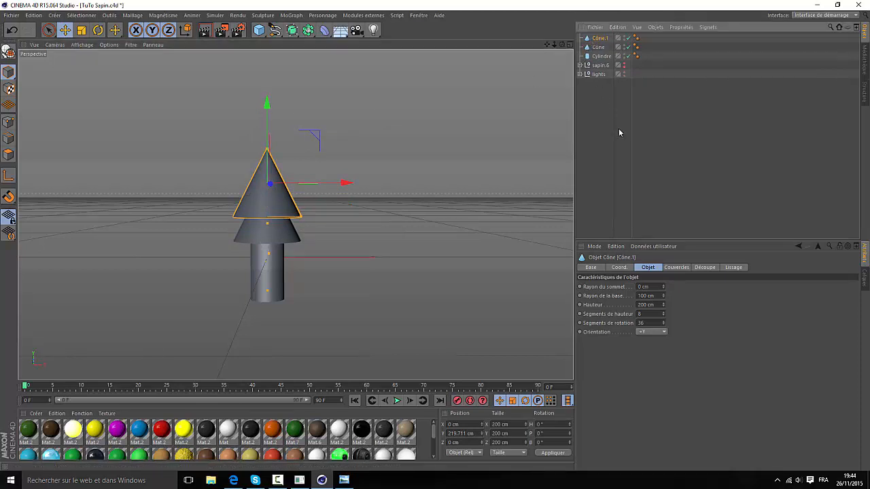
key("ctrl+v")
left_click_drag(272, 106, 271, 84)
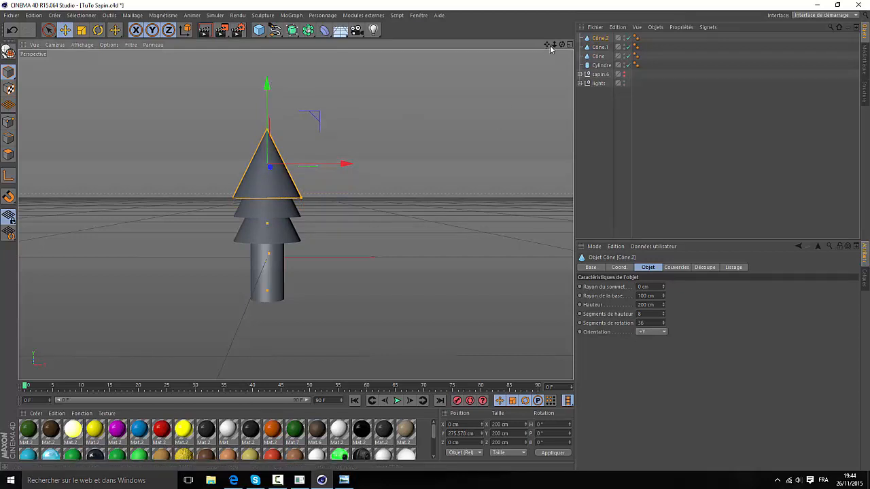
Set the trunk cylinder's radius to 36 cm and height to 174 cm, and raise it into the cones
left_click_drag(553, 44, 579, 5)
left_click(292, 247)
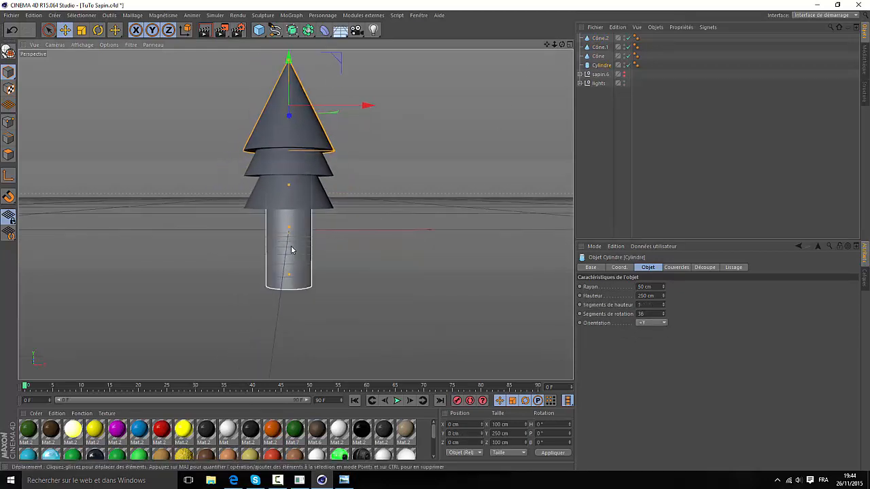
left_click_drag(290, 172, 305, 193)
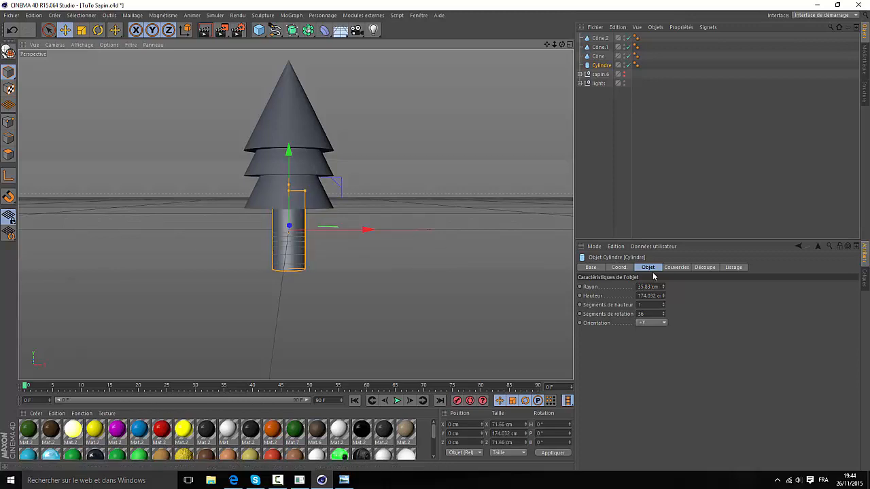
double_click(644, 287)
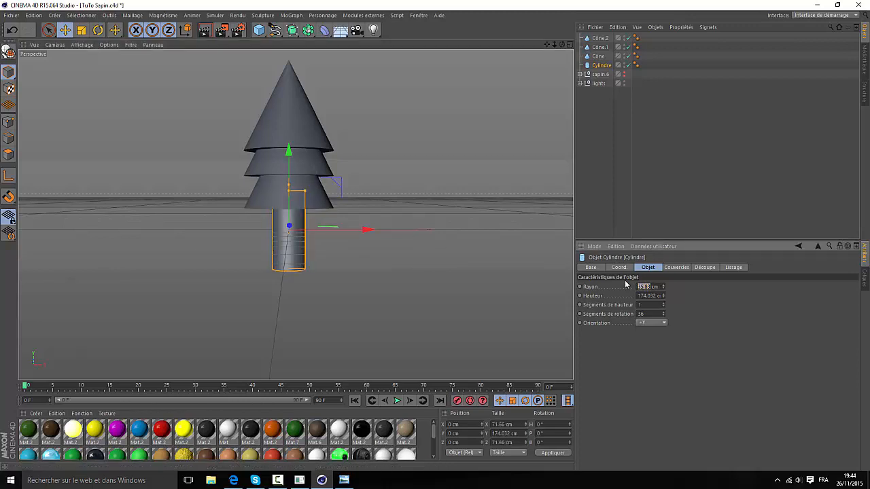
type("36")
key("Return")
left_click_drag(656, 297, 635, 299)
type("174")
key("Return")
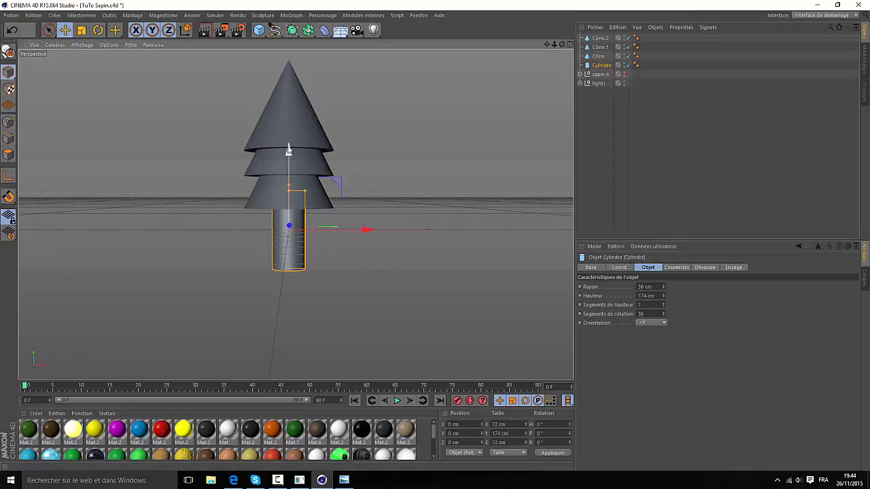
left_click_drag(291, 149, 288, 129)
Set the top cone's base radius to 90 cm
left_click_drag(555, 45, 554, 97)
left_click(279, 93)
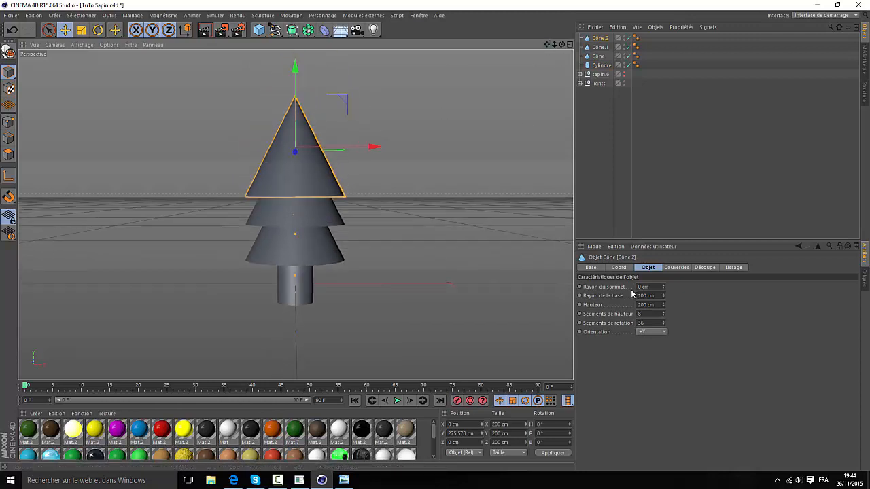
left_click_drag(346, 197, 342, 201)
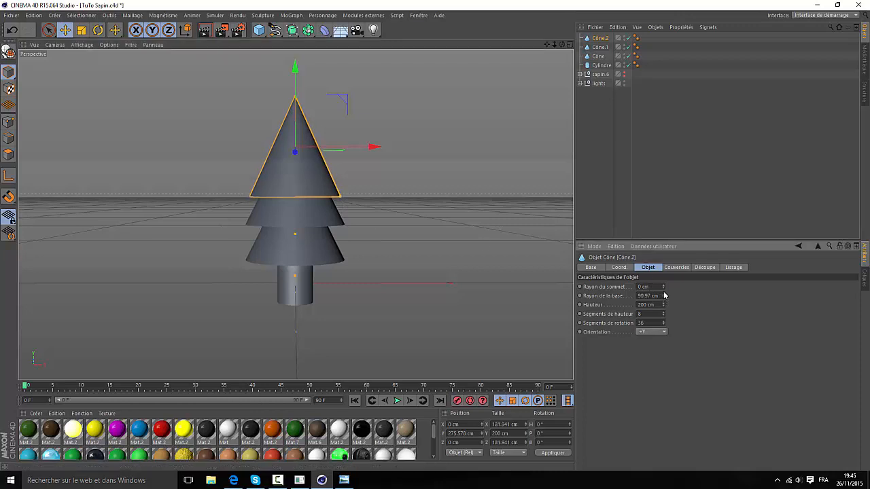
left_click_drag(651, 296, 626, 295)
type("90")
key("Return")
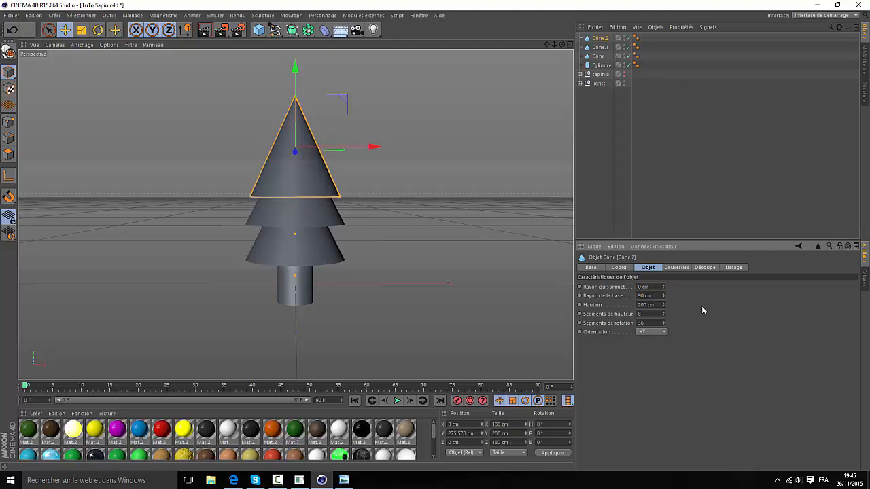
Raise the trunk cylinder slightly, to about Y 58 cm
left_click_drag(562, 44, 486, 24)
left_click(298, 291)
left_click_drag(293, 248, 293, 243)
Apply the dark green material to all three cones and the brown material to the trunk cylinder
left_click_drag(565, 44, 568, 66)
left_click_drag(32, 431, 645, 48)
left_click_drag(645, 57, 645, 56)
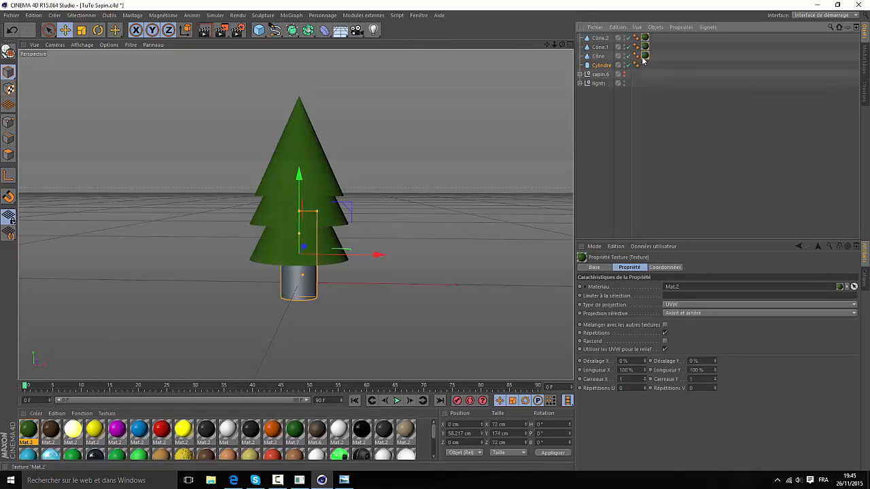
left_click(50, 431)
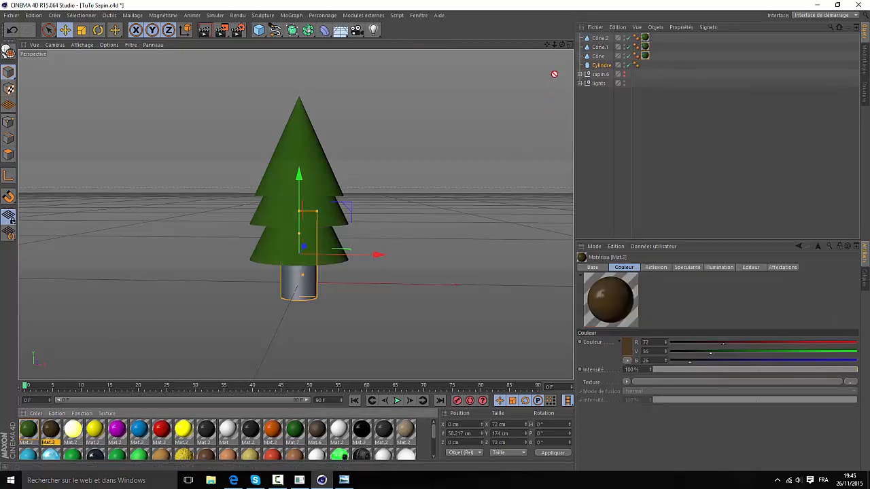
left_click_drag(554, 75, 600, 65)
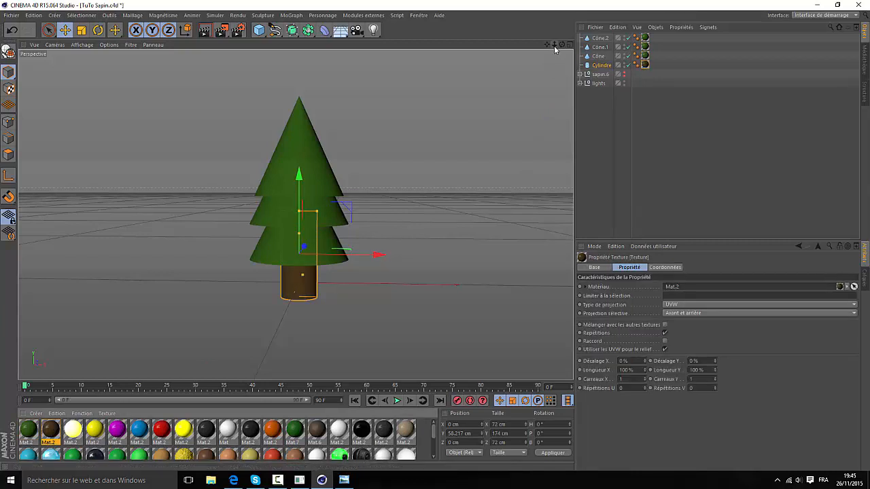
Set the top cone's base radius to 94 cm and raise the cone to about Y 280 cm
left_click_drag(554, 46, 559, 67)
left_click(303, 149)
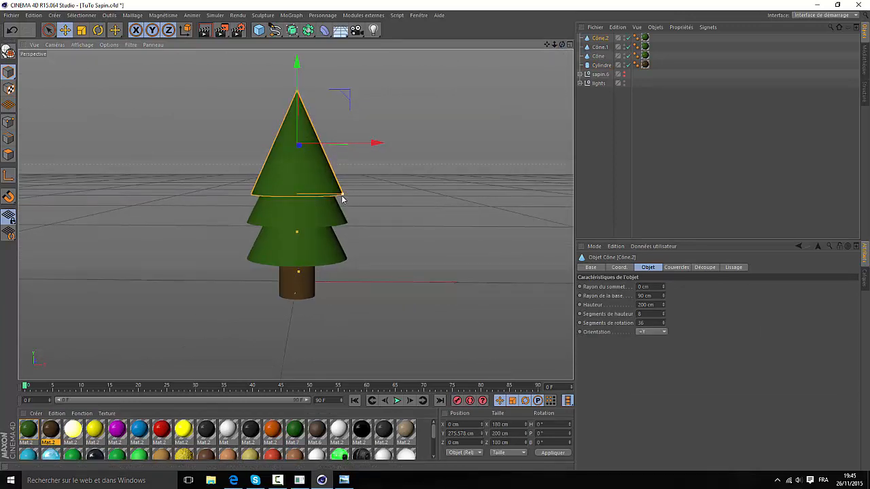
left_click_drag(344, 198, 345, 198)
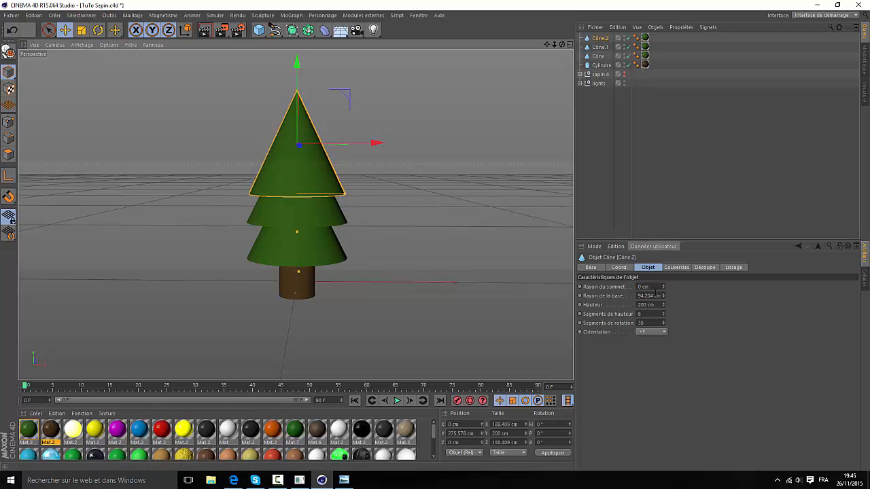
left_click_drag(654, 296, 622, 296)
type("94cm")
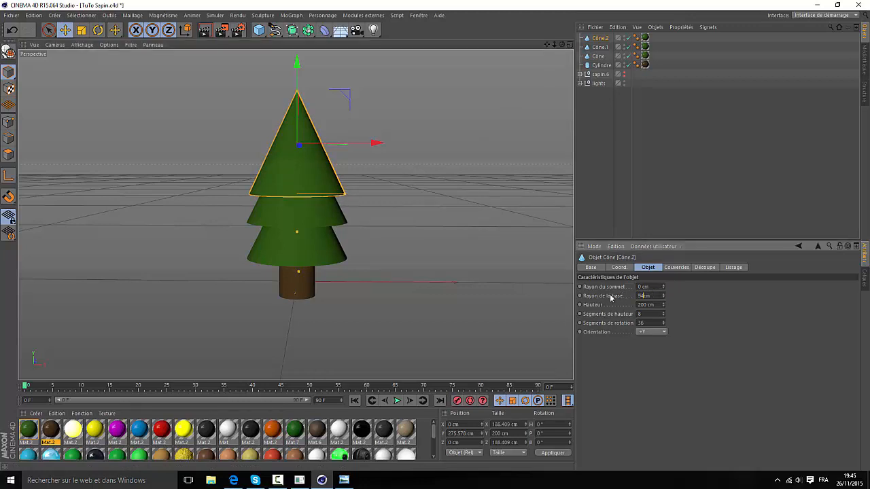
type("4")
key("Return")
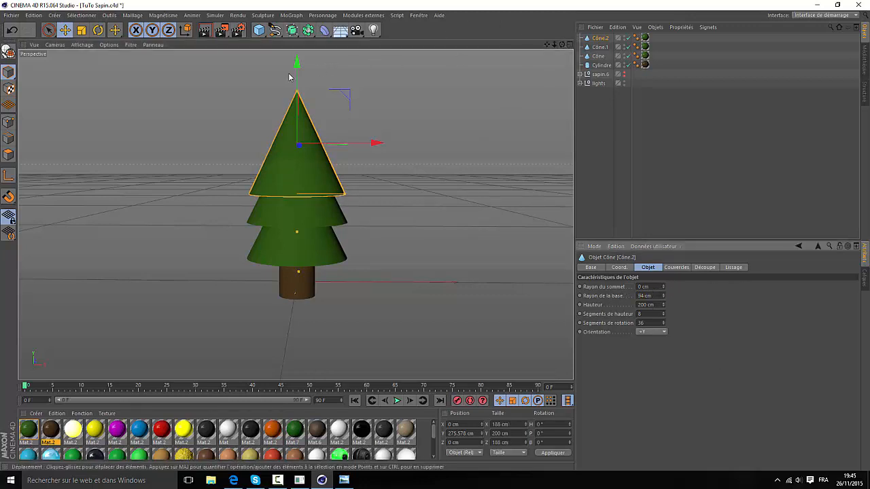
left_click_drag(297, 64, 297, 59)
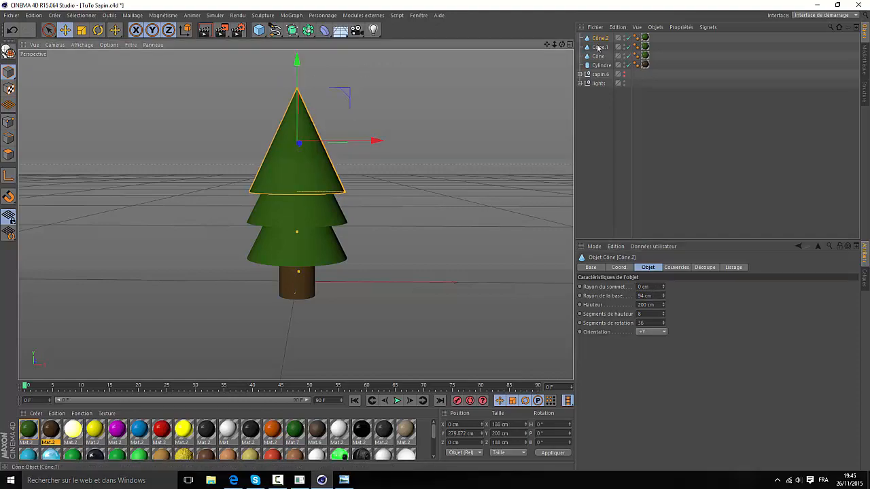
Group the three cones and the trunk cylinder together under one null object
left_click_drag(563, 45, 296, 215)
left_click_drag(555, 45, 296, 215)
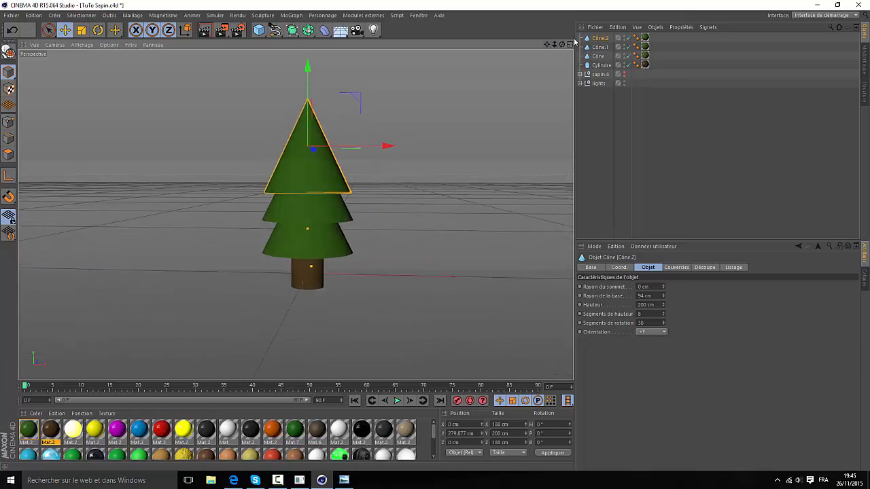
left_click(601, 65, "shift")
left_click(600, 41)
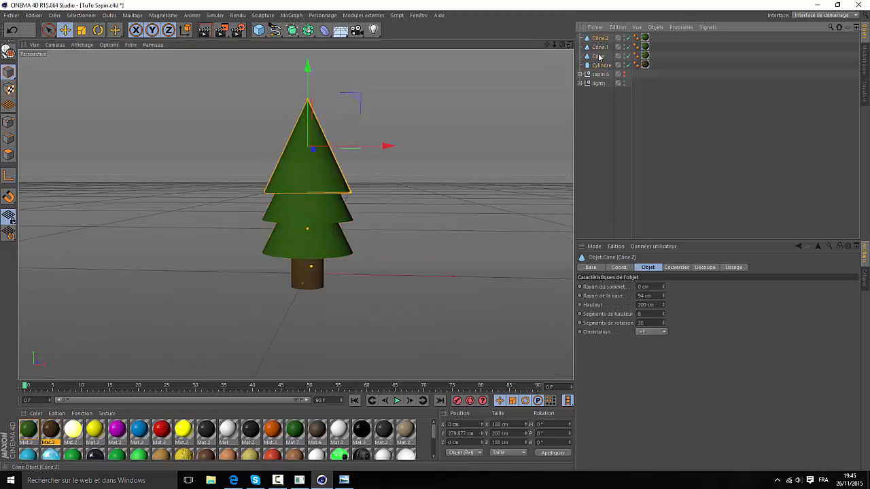
left_click(601, 65, "shift")
right_click(598, 56)
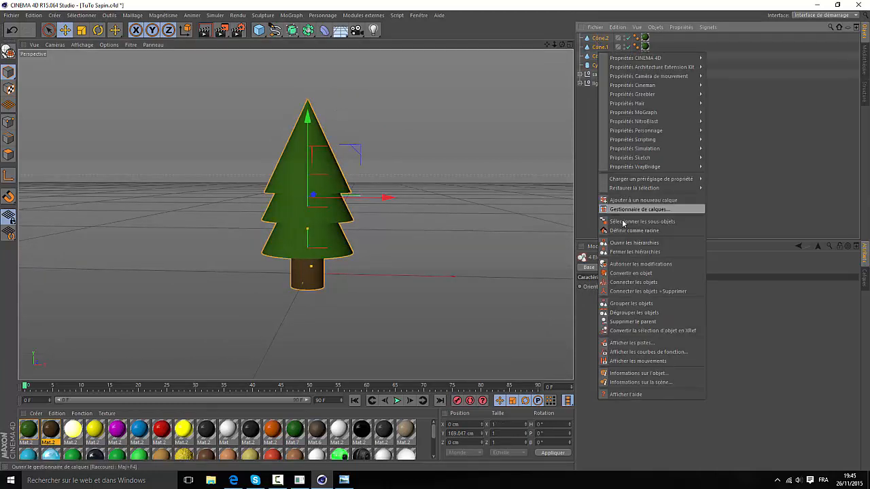
left_click(630, 303)
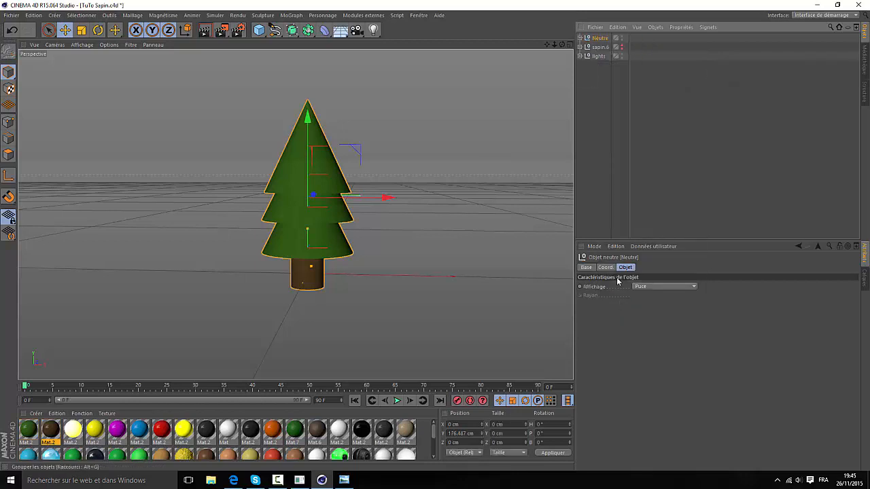
Rename the new tree group as Sapin
double_click(604, 39)
type("s")
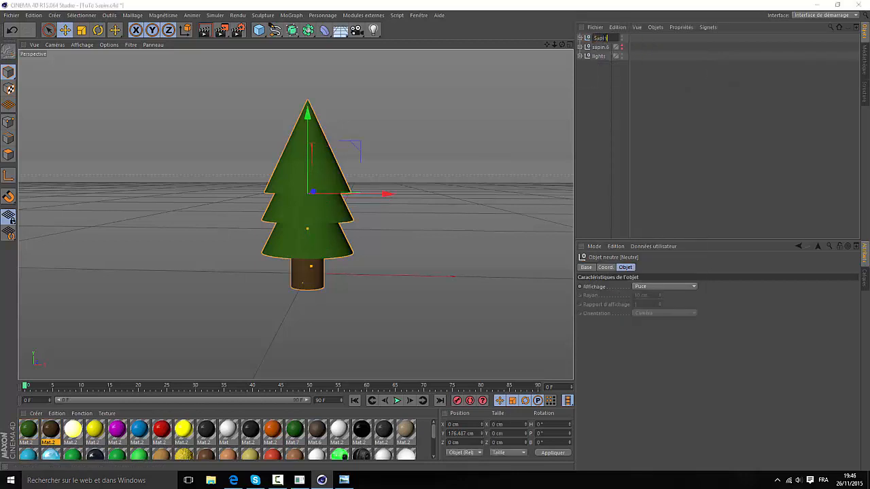
key("Return")
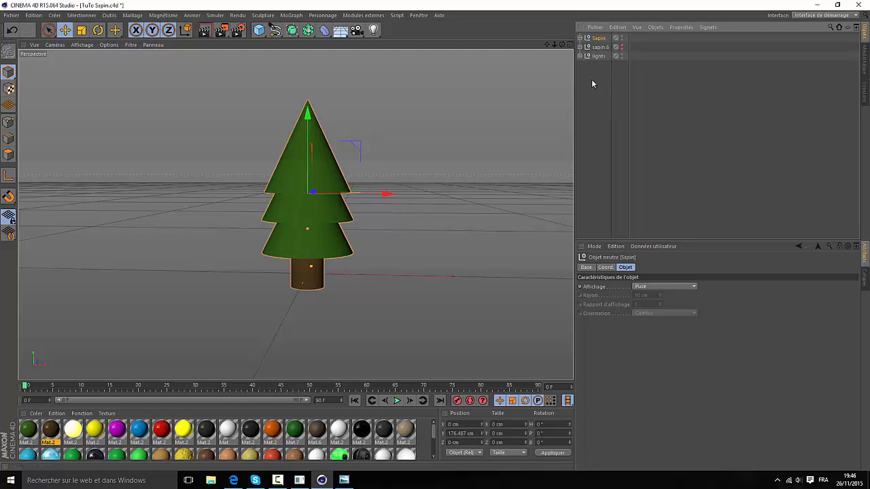
Duplicate the Sapin group and move the copy beside the original tree, to about X 230 cm and Z 26 cm
key("ctrl+c")
key("ctrl+v")
left_click_drag(379, 200, 487, 202)
Scale the duplicated tree to 0.7 on X, Y and Z, and lower it to about Y 109 cm
left_click(604, 267)
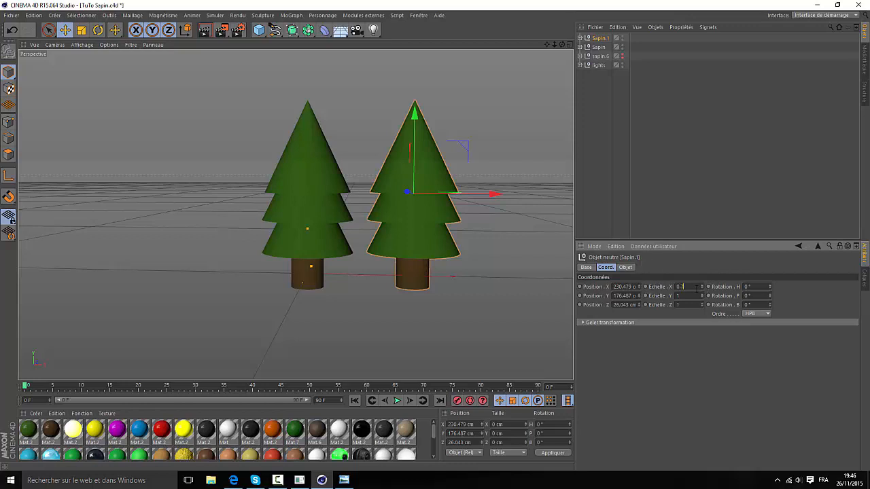
key("Tab")
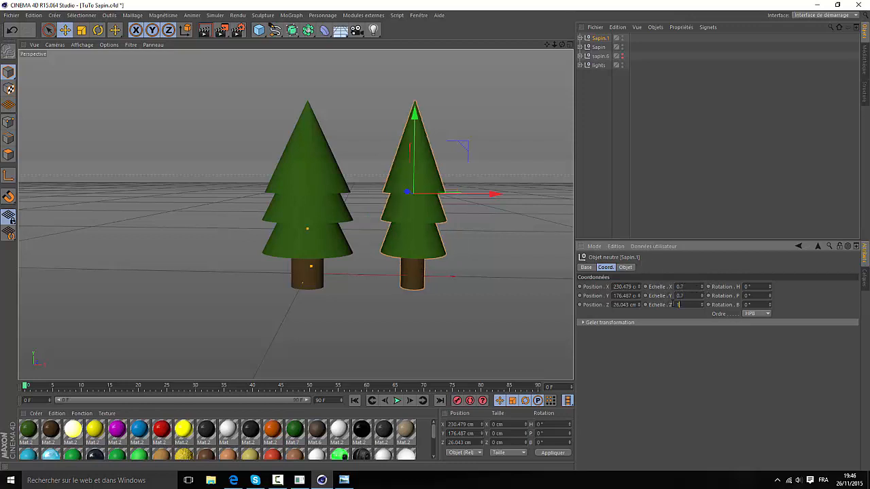
type("0.7")
key("Return")
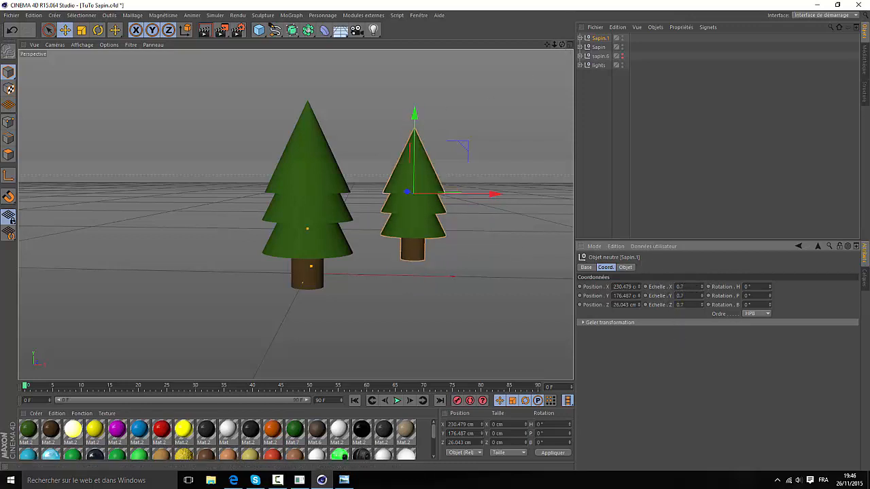
left_click_drag(562, 44, 503, 91)
left_click_drag(441, 131, 439, 165)
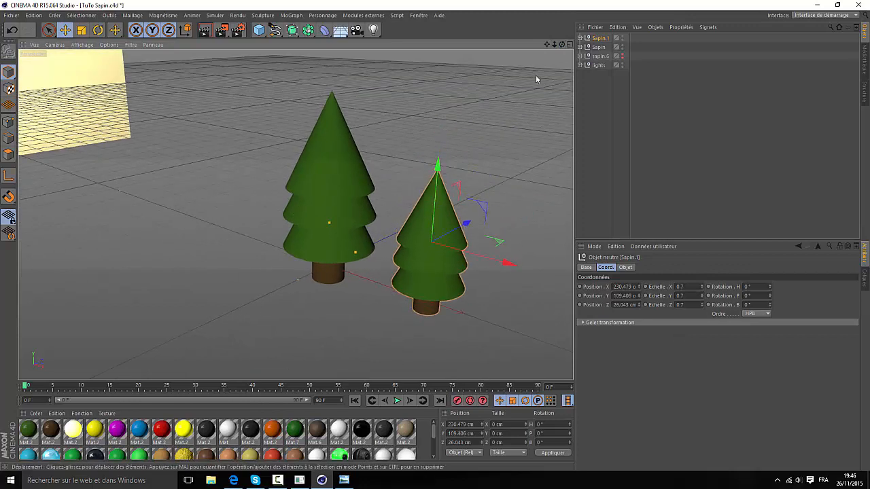
Duplicate the small tree and place the copy behind the other two, at about X 104 cm and Z 191 cm
left_click(599, 38)
key("ctrl+c")
key("ctrl+v")
left_click_drag(467, 223, 515, 199)
left_click_drag(545, 239, 477, 230)
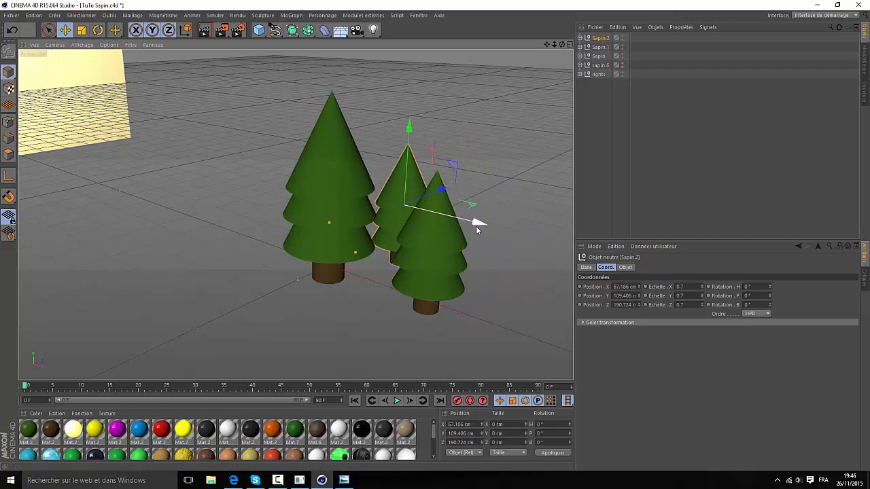
left_click_drag(562, 44, 607, 33)
left_click_drag(441, 225, 459, 224)
left_click_drag(554, 44, 851, 21)
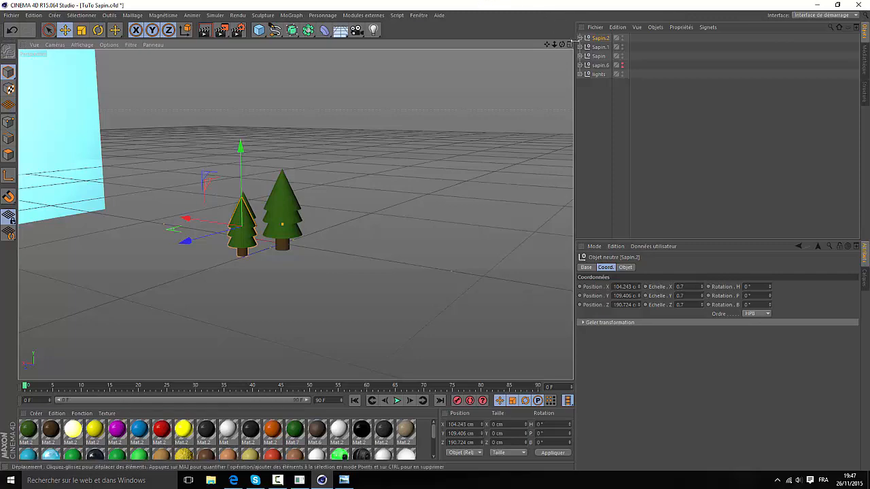
left_click_drag(554, 45, 429, 45)
mouse_move(686, 34)
left_mouse_down()
mouse_move(782, 31)
mouse_move(692, 26)
left_mouse_up()
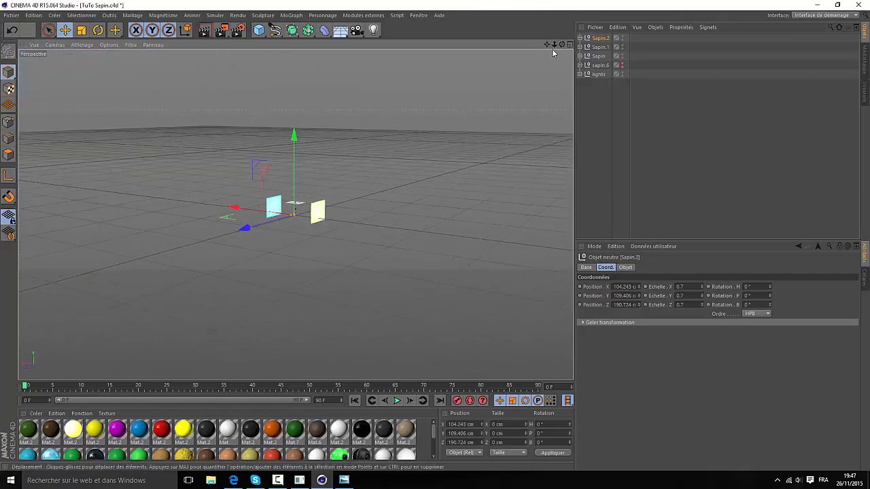
left_click_drag(556, 45, 612, 45)
scroll(294, 215, "up", 10)
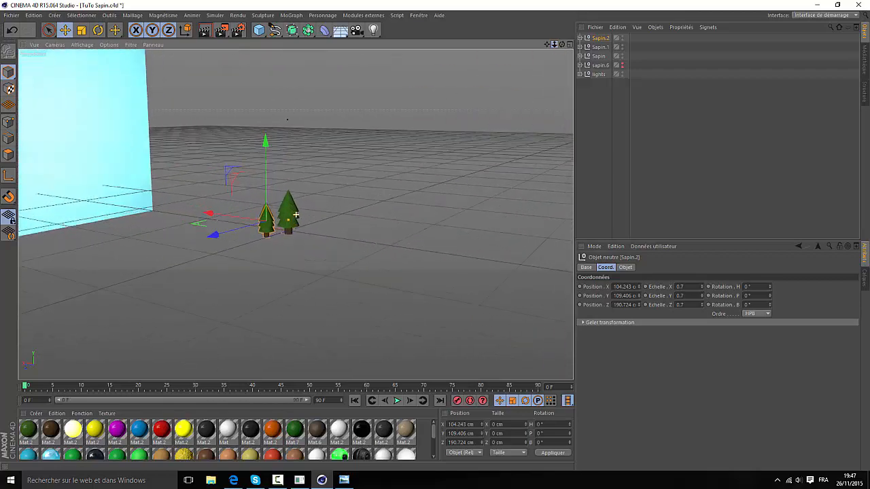
left_click_drag(555, 45, 490, 45)
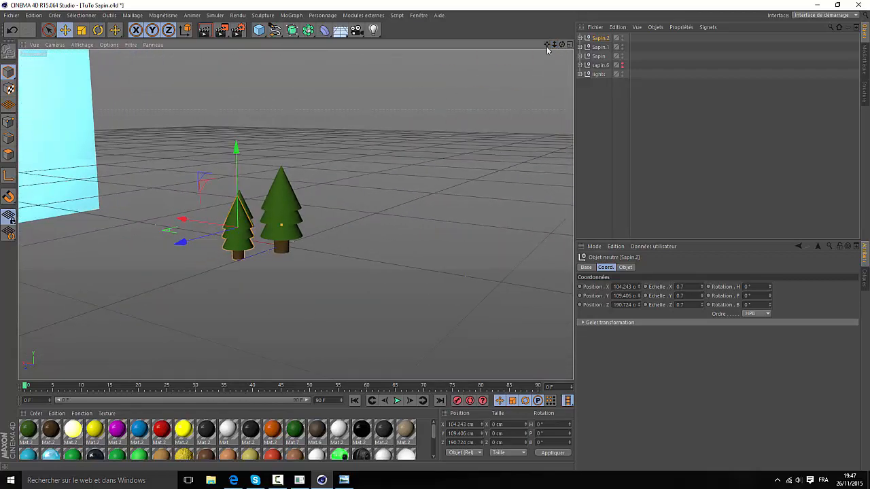
left_click(278, 480)
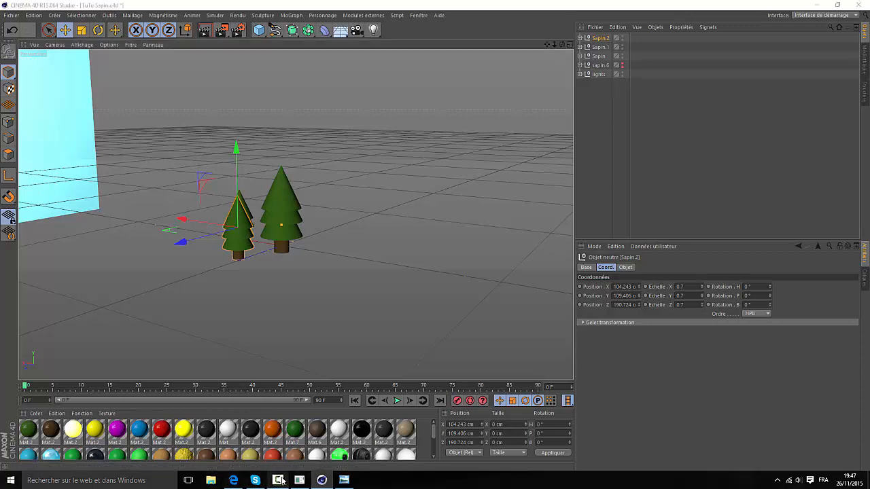